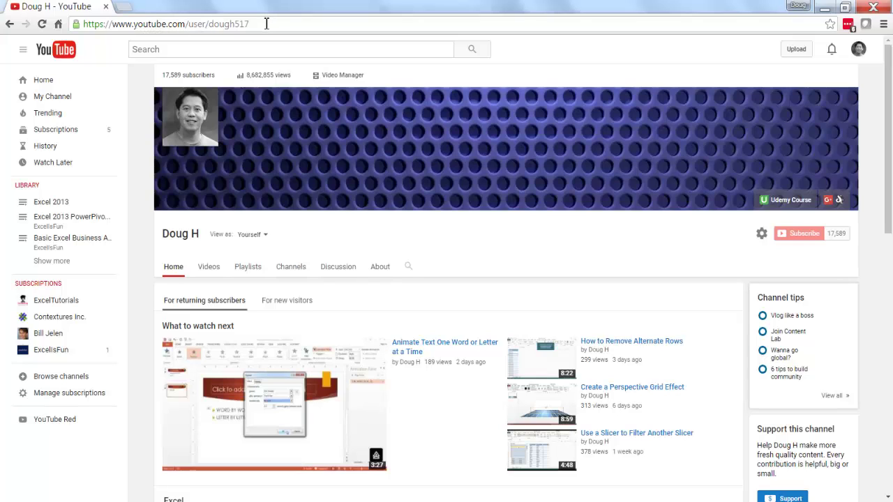
# Search the channel's videos for 'thermometer'
pyautogui.click(408, 268)
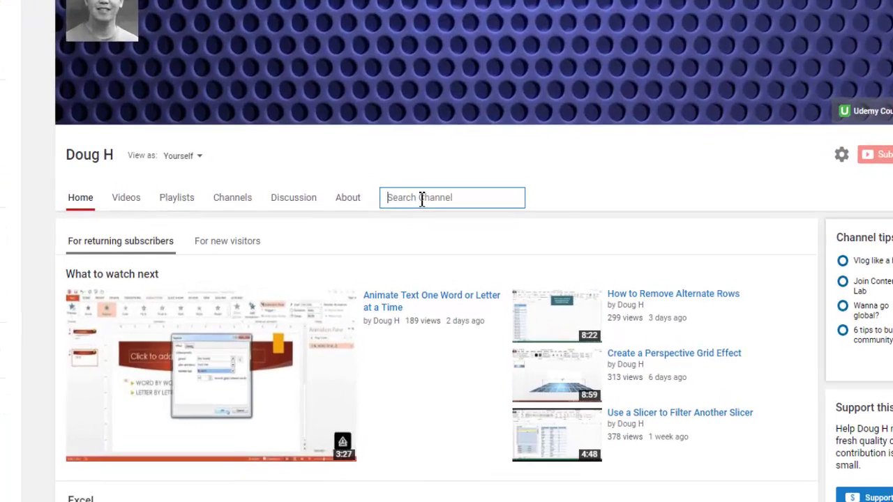
pyautogui.write('thermome')
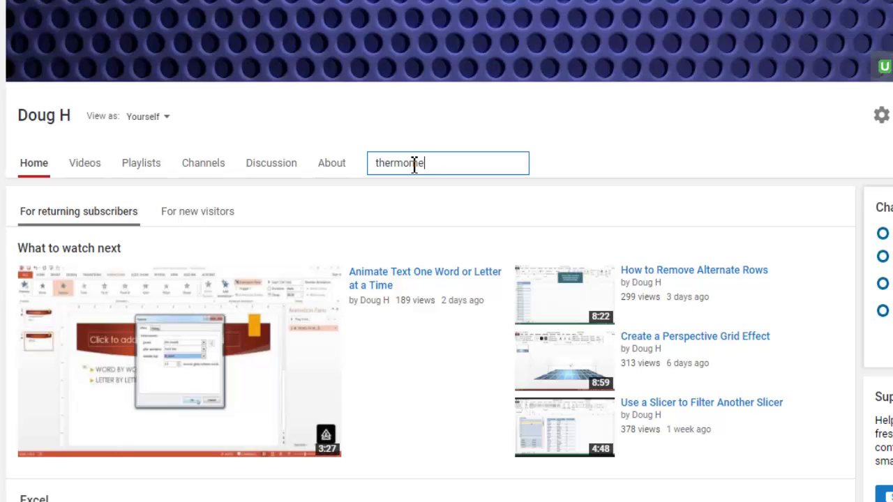
pyautogui.write('ter')
pyautogui.press('Return')
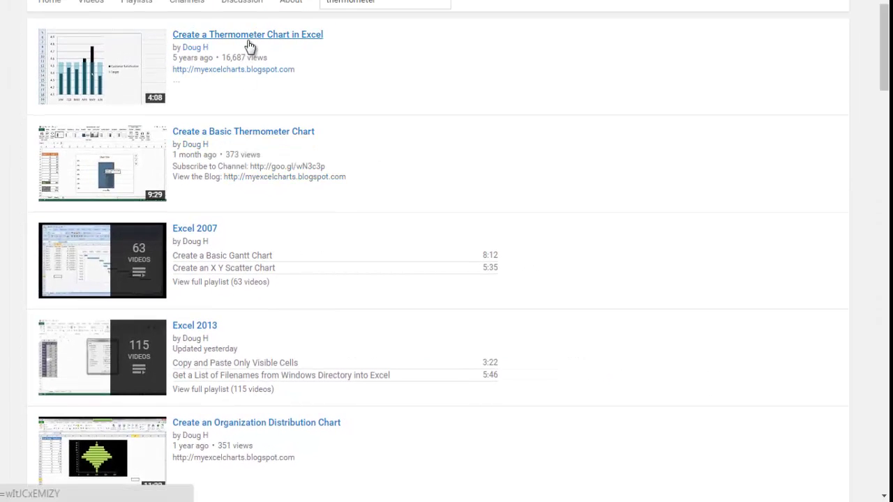
pyautogui.moveTo(93, 103)
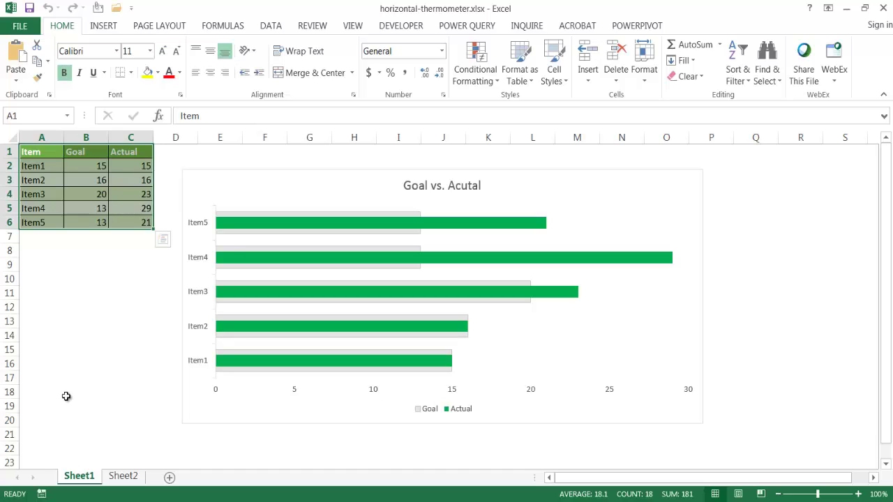
pyautogui.moveTo(340, 228)
pyautogui.click(399, 220)
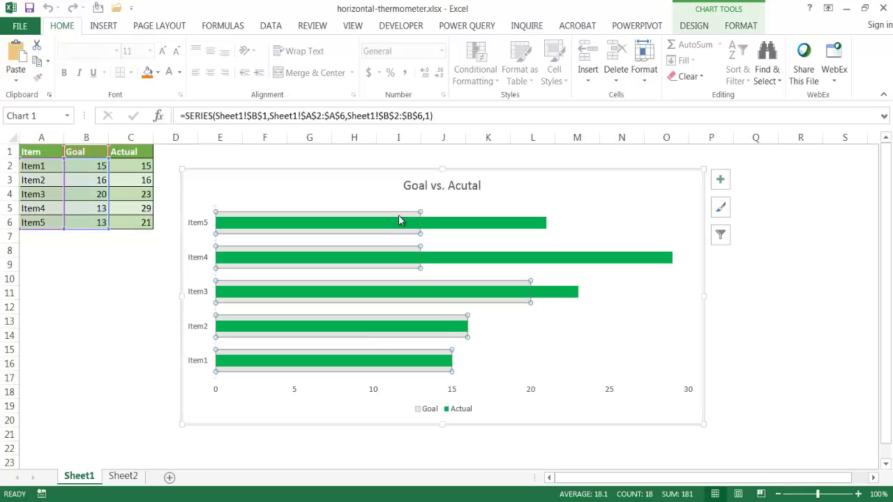
pyautogui.click(459, 250)
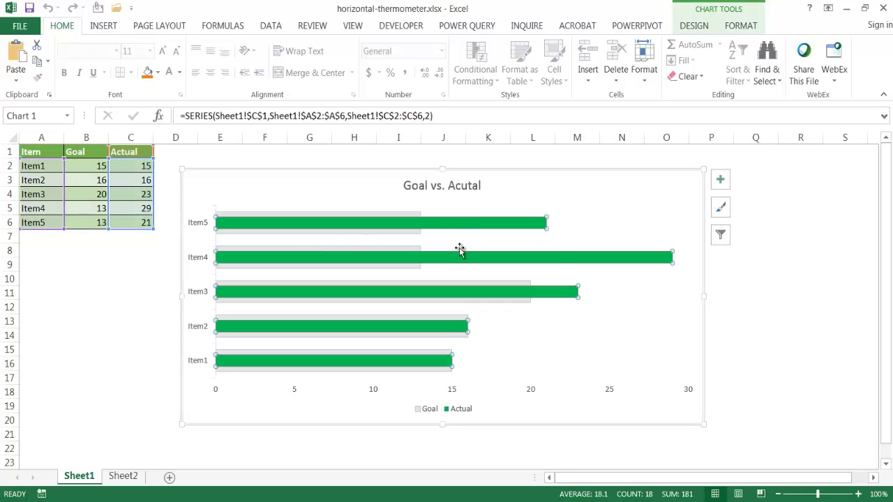
pyautogui.click(457, 257)
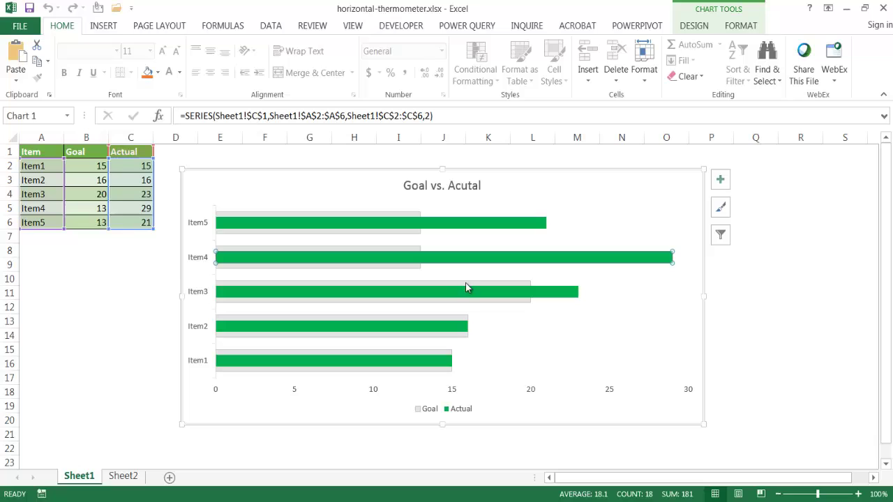
pyautogui.click(467, 293)
pyautogui.click(449, 328)
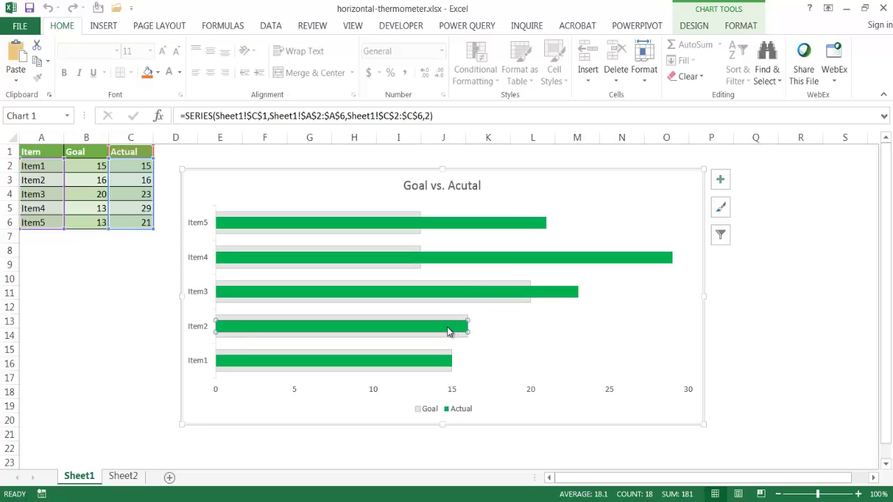
pyautogui.click(756, 366)
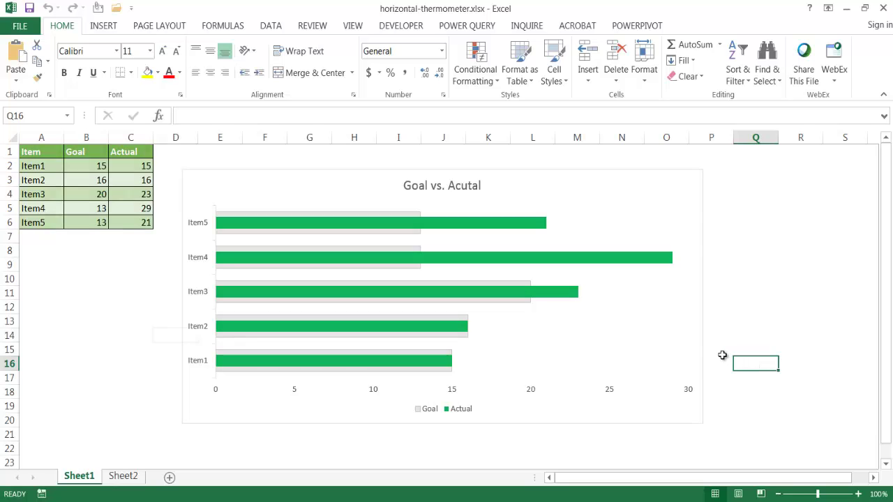
# On Sheet2, insert a clustered bar chart of the Goal and Actual data, then move and enlarge it beside the table
pyautogui.hotkey('ctrl', 'pagedown')
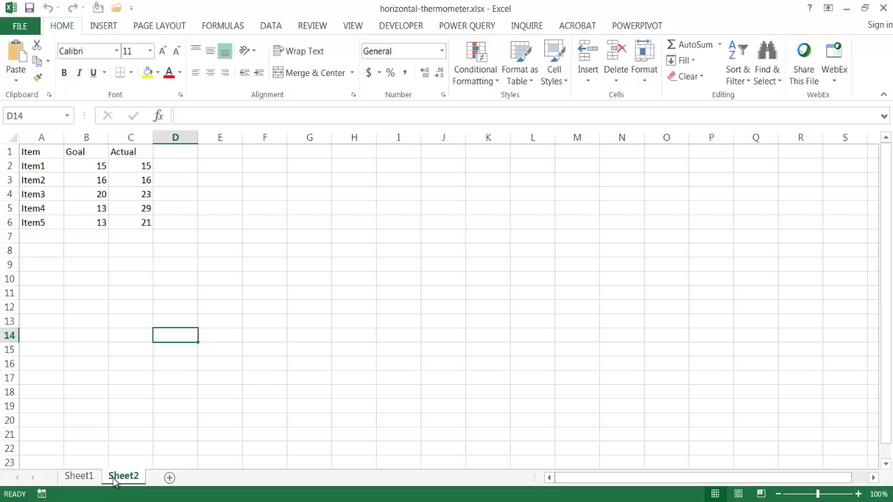
pyautogui.click(95, 180)
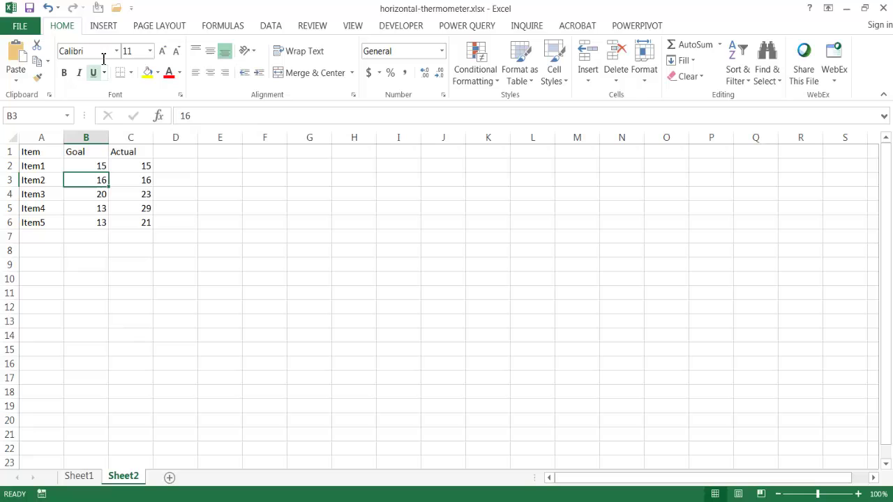
pyautogui.click(104, 26)
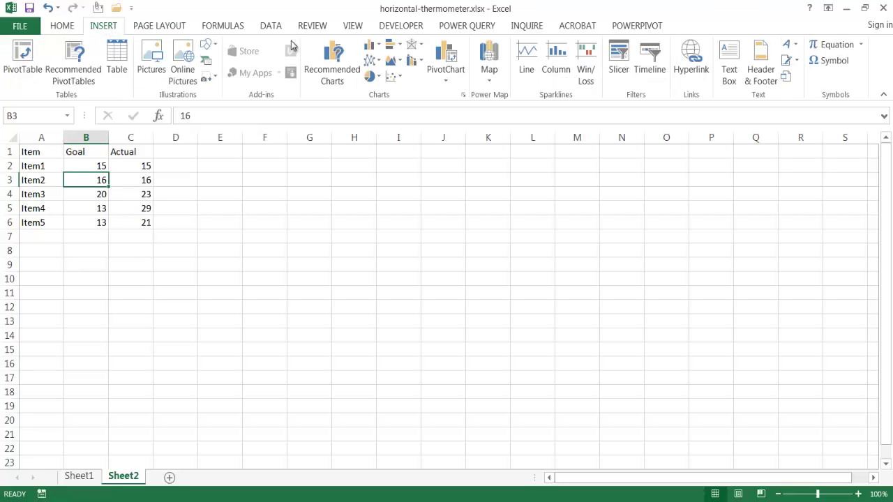
pyautogui.click(402, 45)
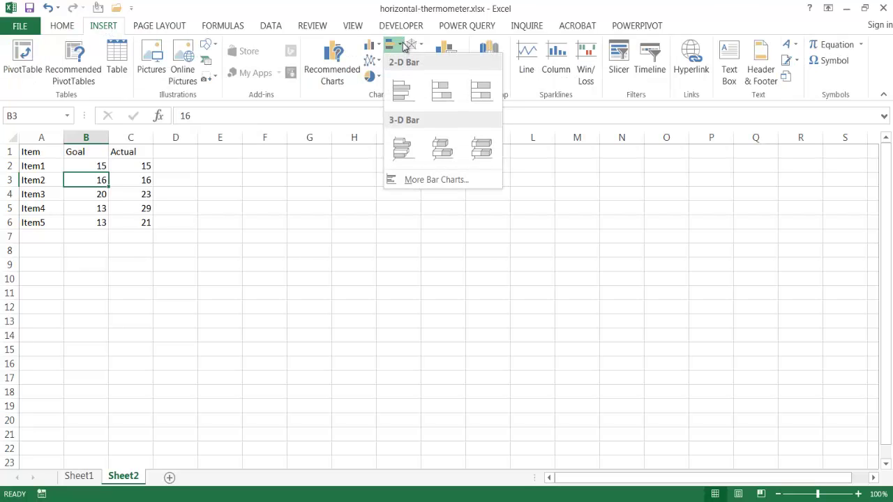
pyautogui.click(400, 100)
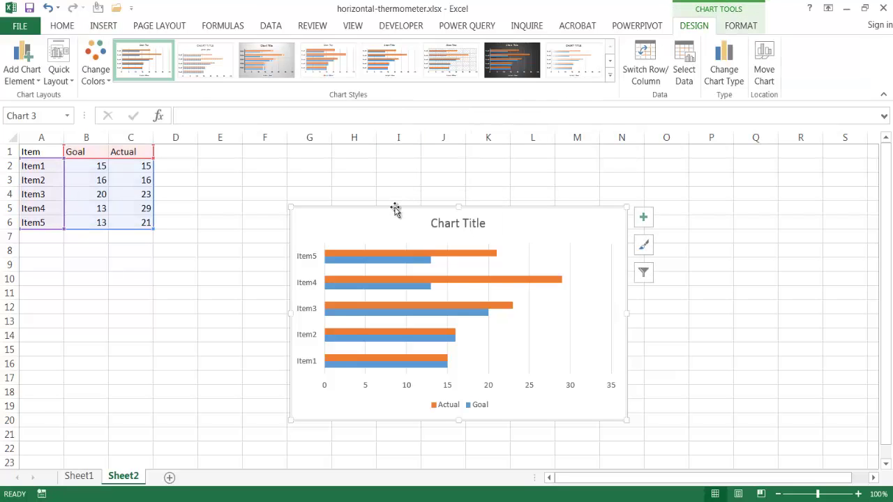
pyautogui.moveTo(394, 209); pyautogui.dragTo(289, 167)
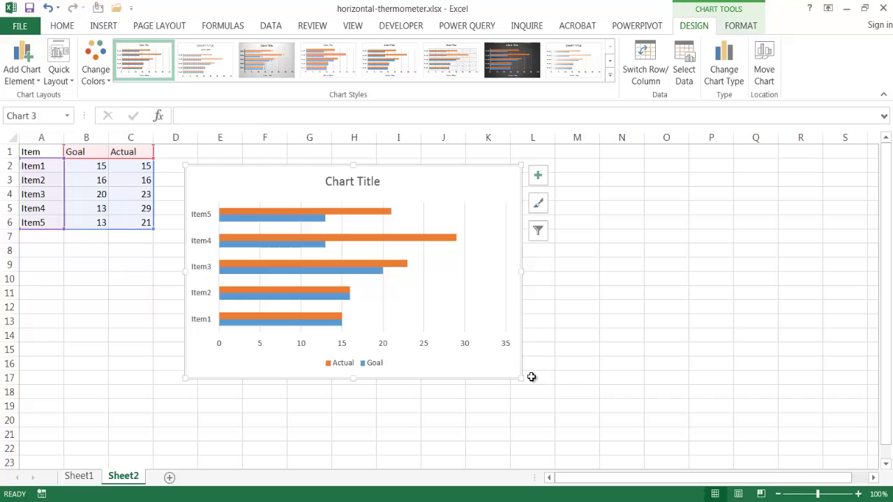
pyautogui.moveTo(521, 379); pyautogui.dragTo(674, 454)
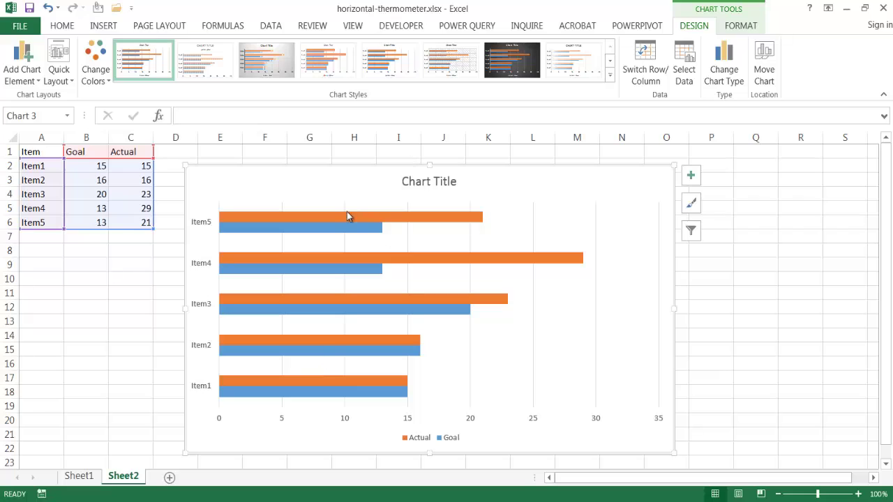
# In Format Data Series, set the Actual series to plot on the secondary axis
pyautogui.moveTo(314, 220)
pyautogui.moveTo(406, 217)
pyautogui.click(450, 217)
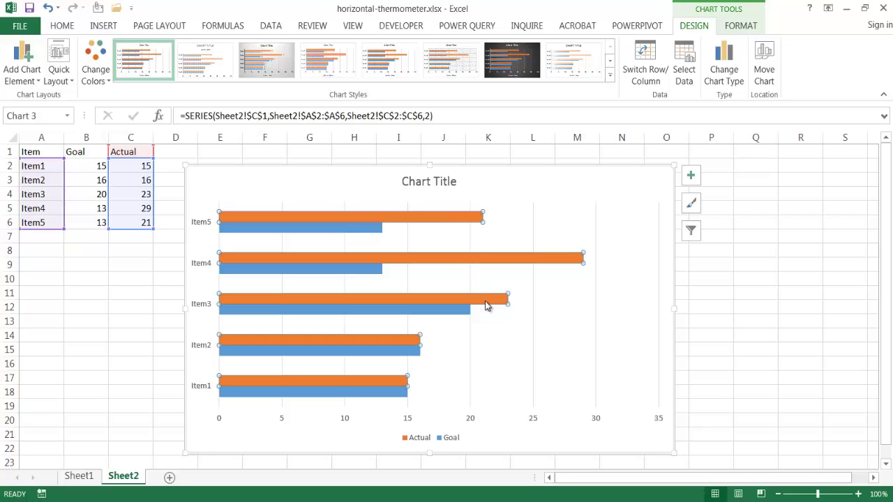
pyautogui.rightClick(446, 214)
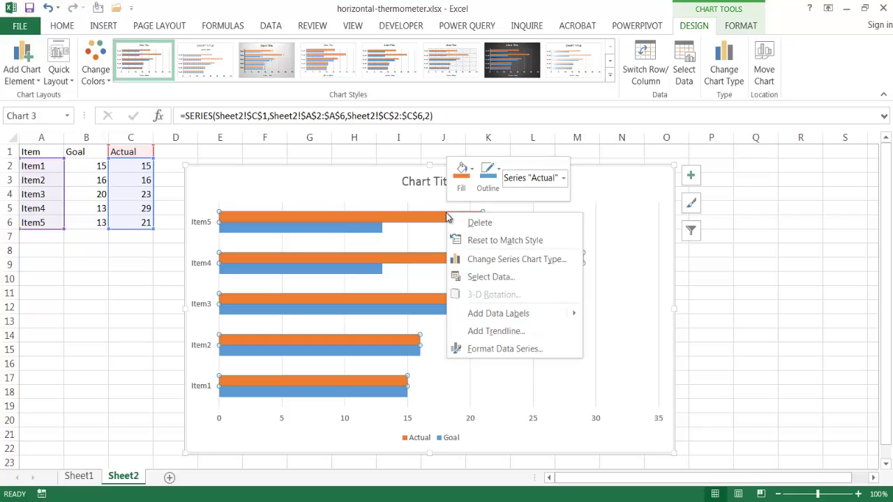
pyautogui.click(496, 350)
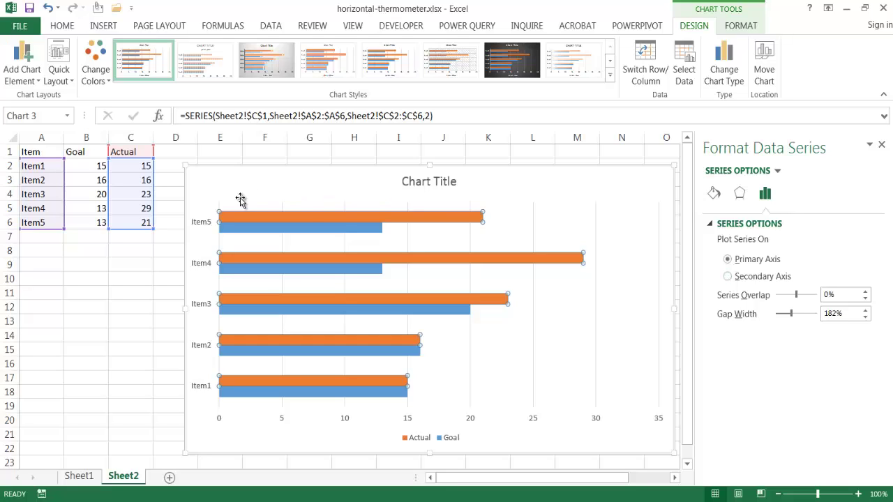
pyautogui.click(728, 277)
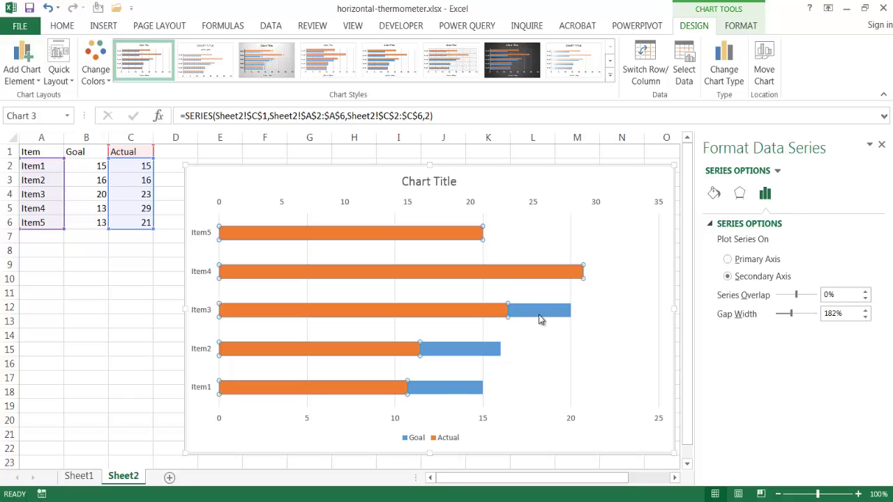
# Set the Goal series gap width to 65% to thicken its bars
pyautogui.click(538, 314)
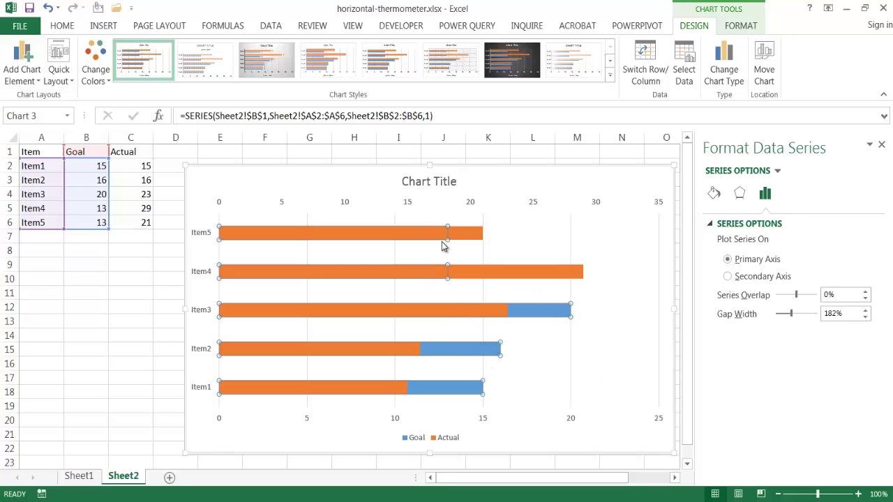
pyautogui.moveTo(446, 237)
pyautogui.moveTo(793, 318); pyautogui.dragTo(784, 321)
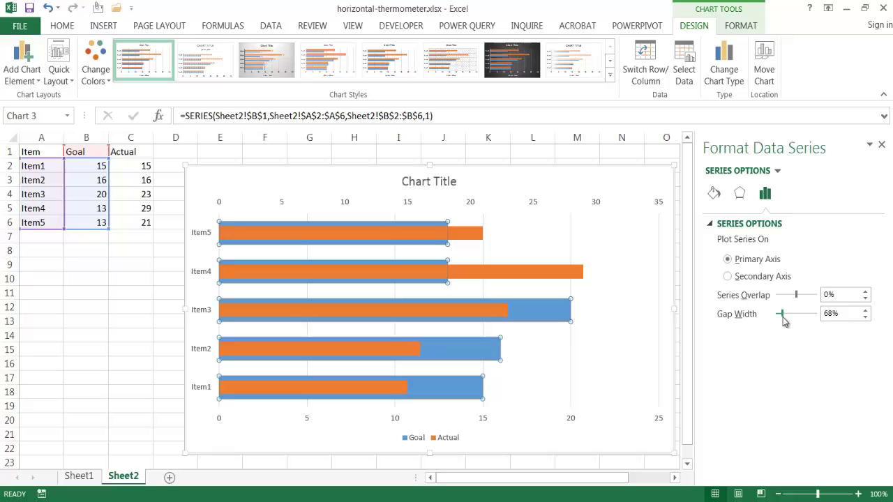
pyautogui.click(856, 319)
pyautogui.write('65')
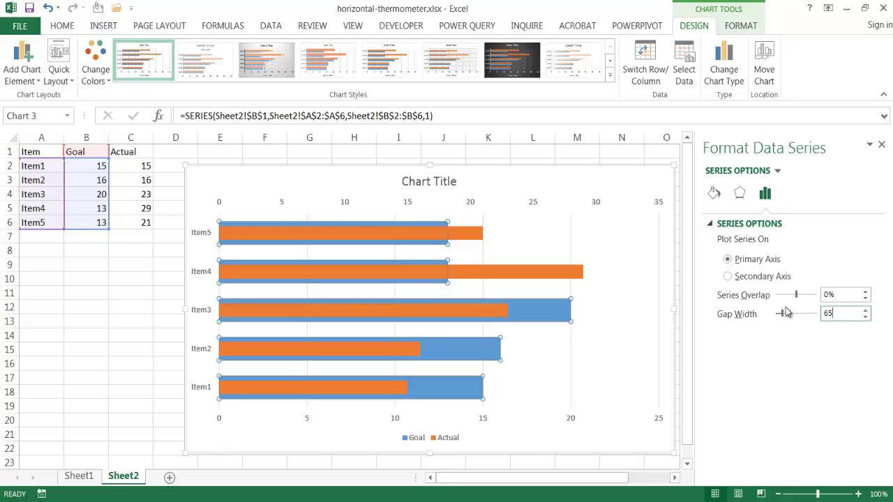
pyautogui.press('Tab')
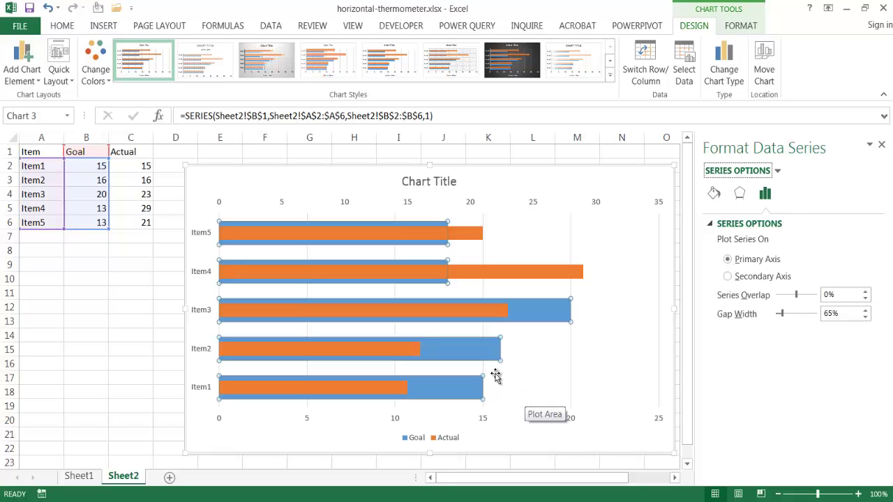
pyautogui.moveTo(519, 319)
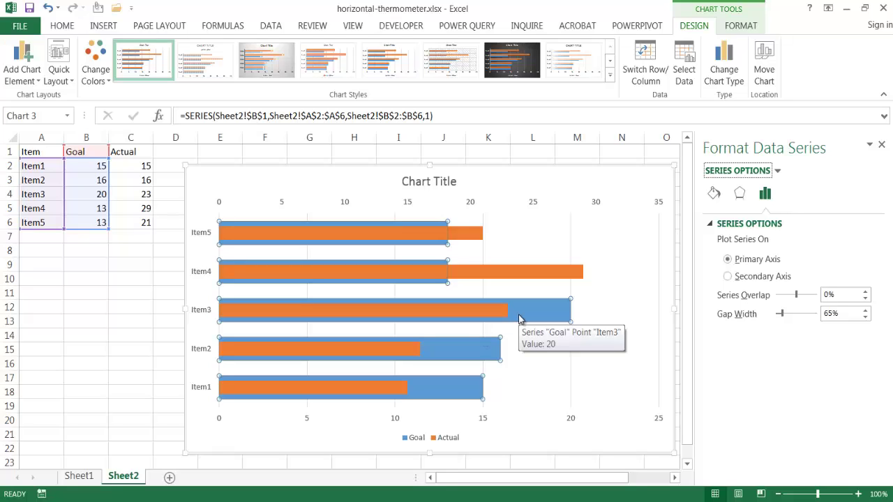
pyautogui.moveTo(503, 279)
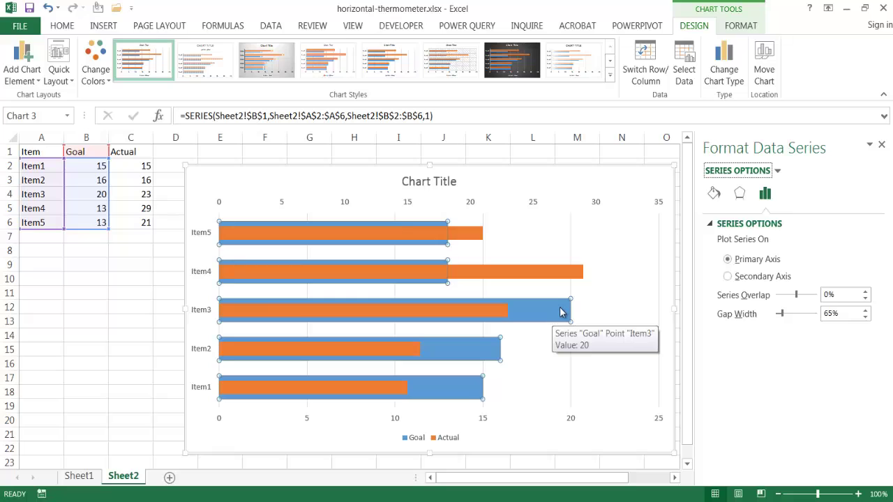
# Fill the Goal bars solid White, Background 1, Darker 25%, with roughly 25% transparency
pyautogui.click(714, 194)
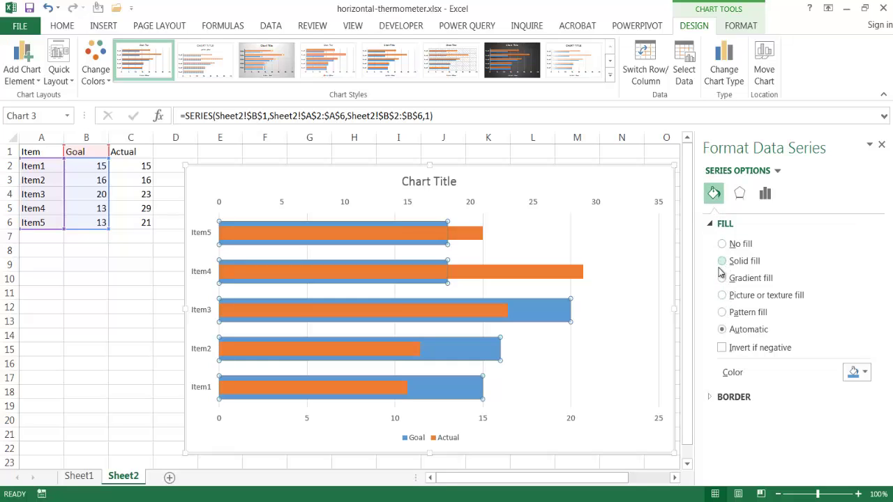
pyautogui.click(723, 261)
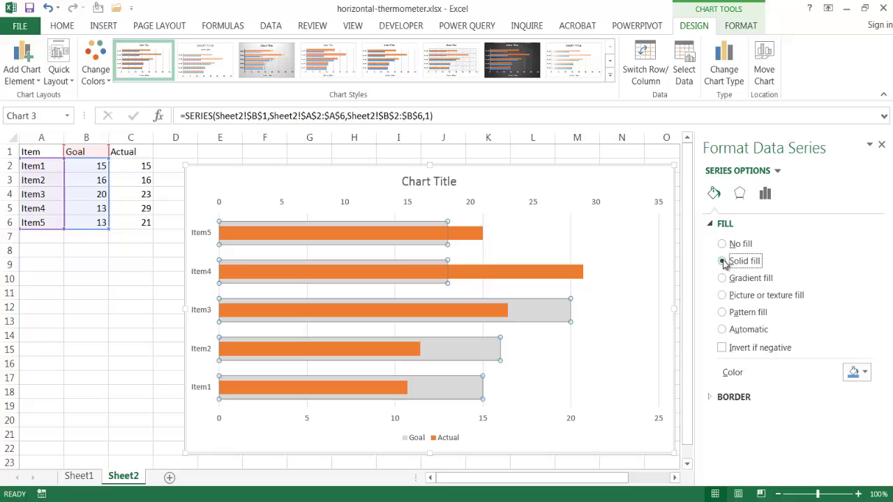
pyautogui.click(866, 373)
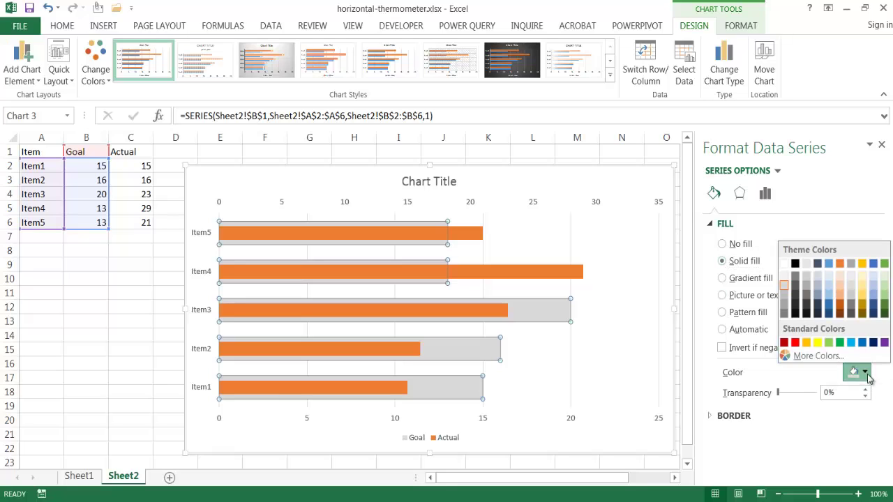
pyautogui.click(784, 297)
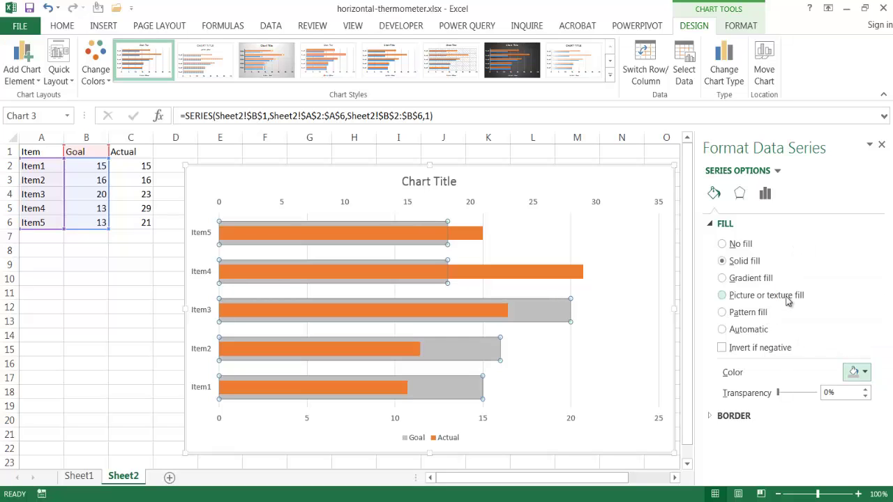
pyautogui.click(778, 394)
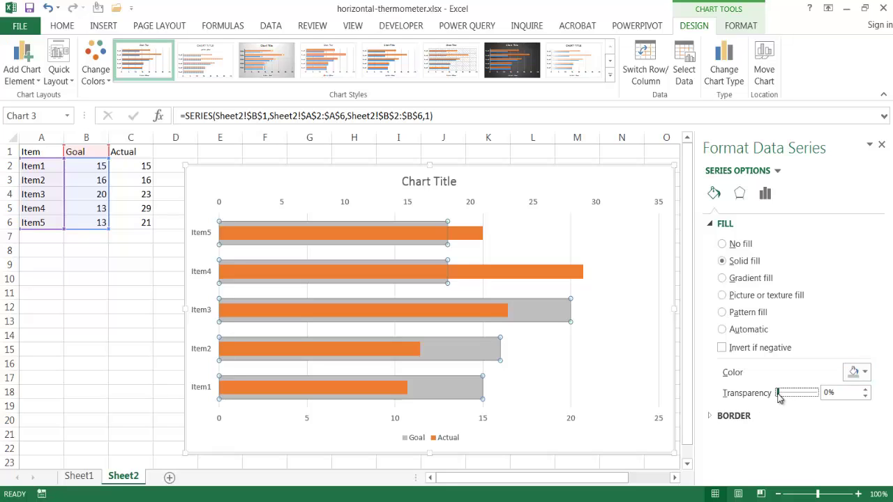
pyautogui.moveTo(782, 393); pyautogui.dragTo(785, 395)
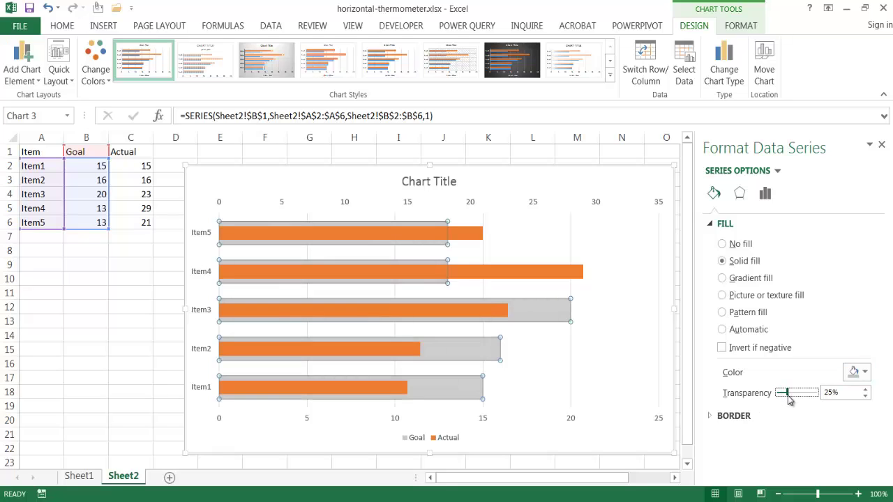
# Add a solid White, Background 1, Darker 25% border line to the Goal bars
pyautogui.click(710, 416)
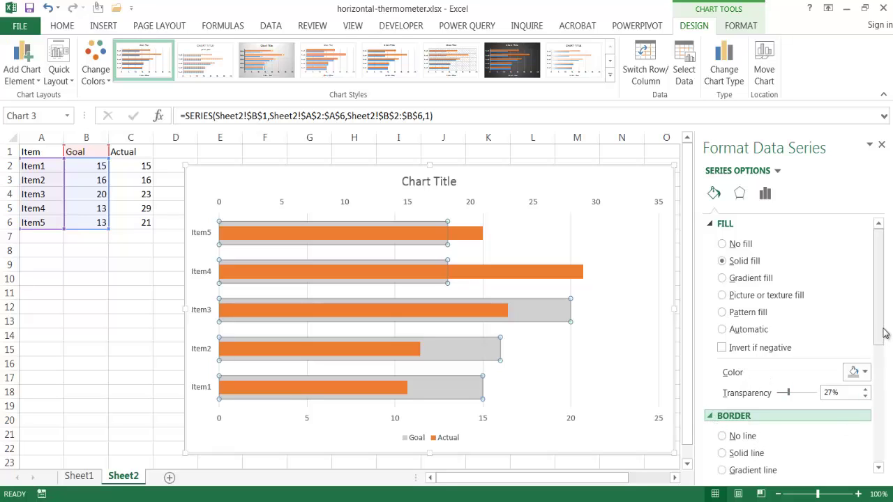
pyautogui.moveTo(884, 329); pyautogui.dragTo(881, 393)
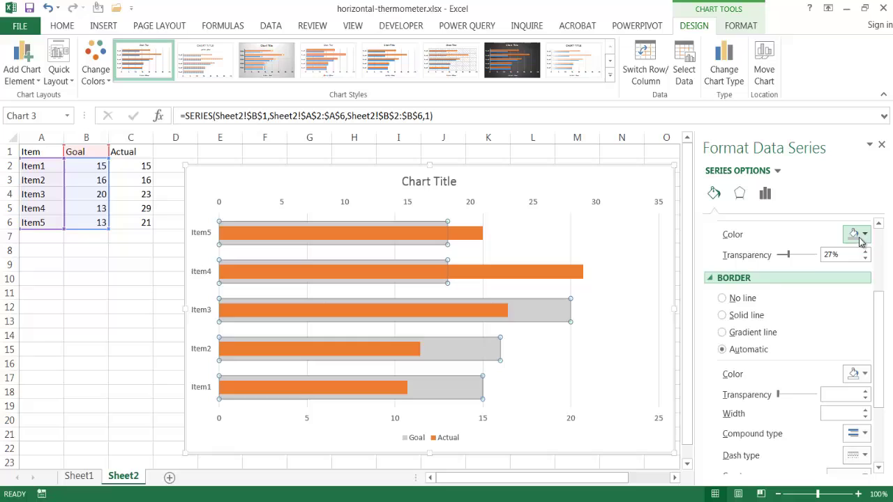
pyautogui.click(727, 319)
pyautogui.click(854, 374)
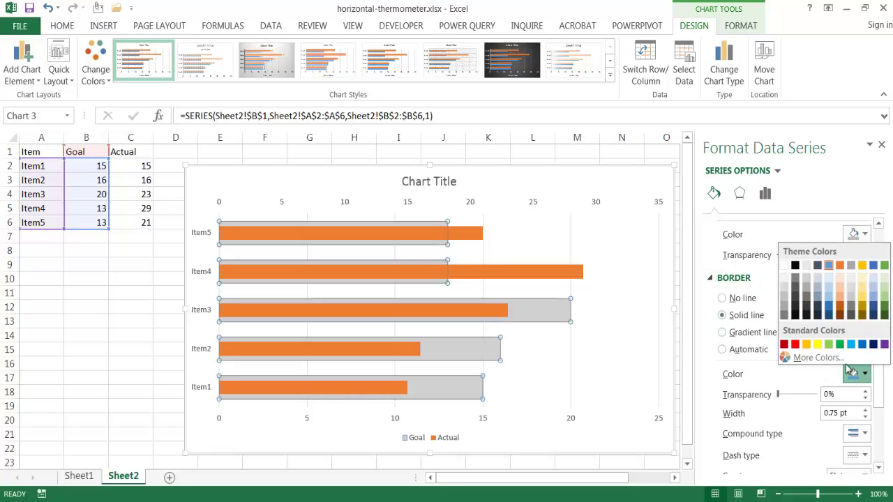
pyautogui.click(784, 298)
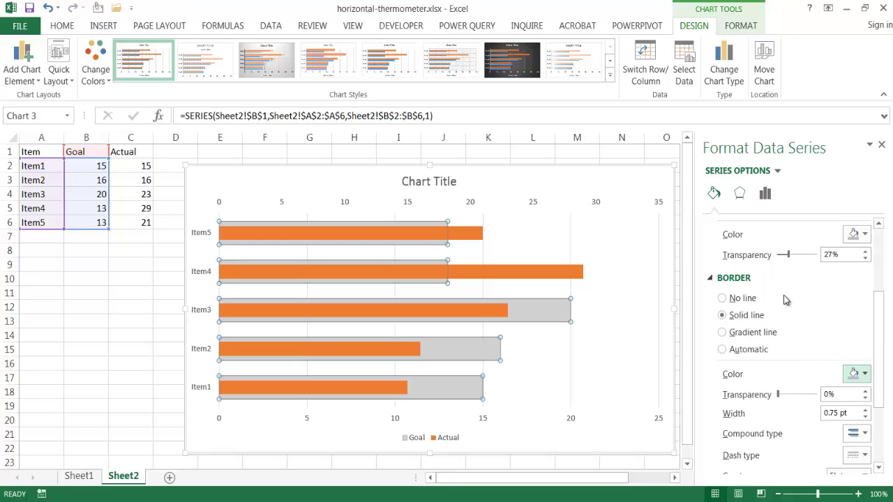
pyautogui.click(92, 395)
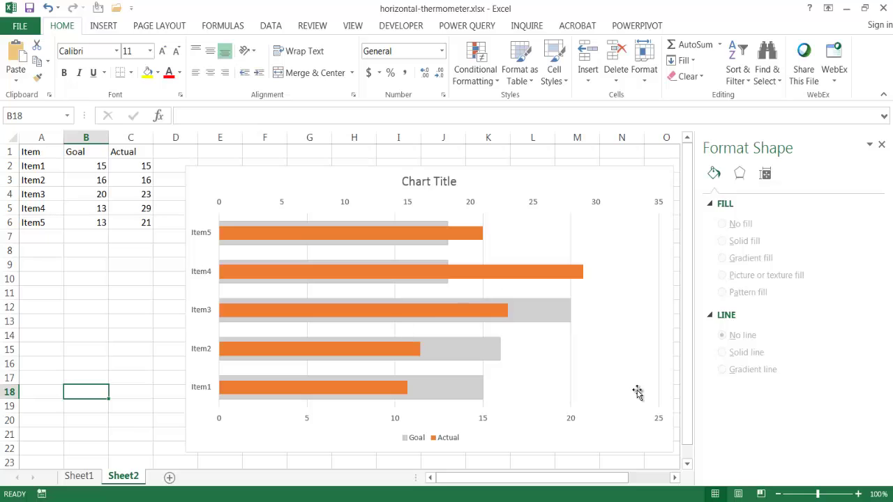
# Set the maximum bound to 35 on both the top secondary axis and the bottom primary axis
pyautogui.click(660, 205)
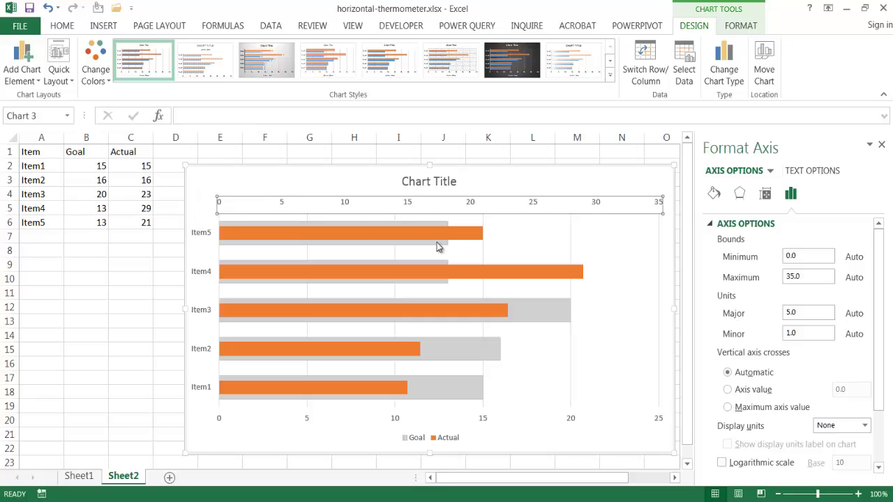
pyautogui.moveTo(808, 278); pyautogui.dragTo(736, 284)
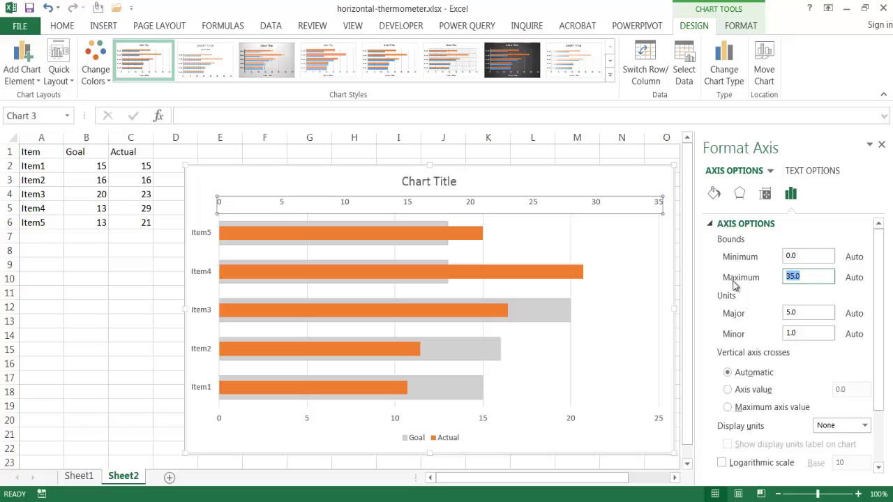
pyautogui.write('35')
pyautogui.press('Return')
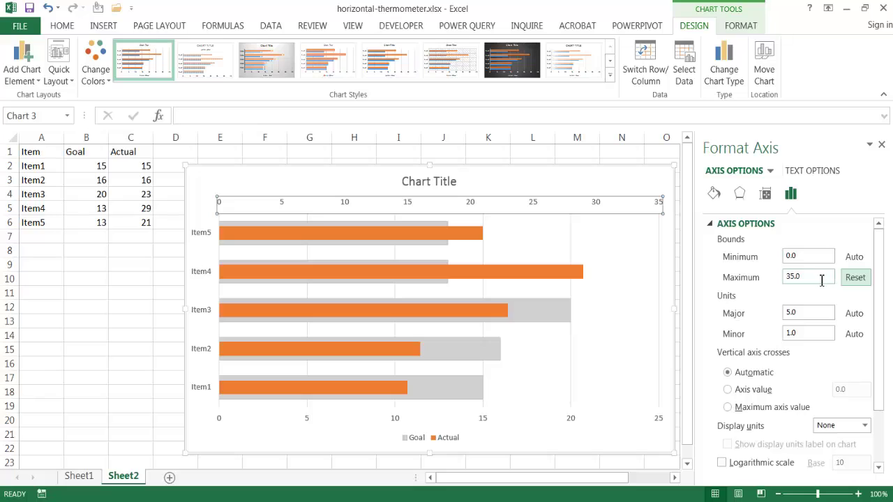
pyautogui.click(570, 419)
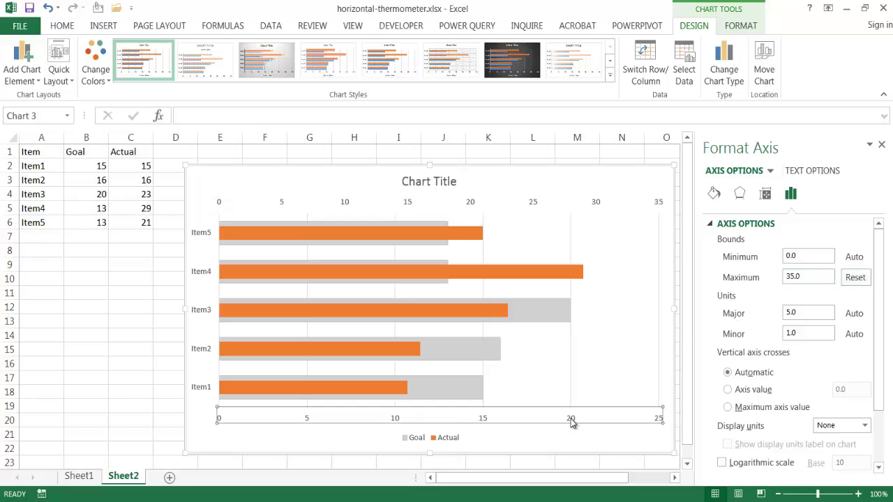
pyautogui.doubleClick(817, 279)
pyautogui.write('35')
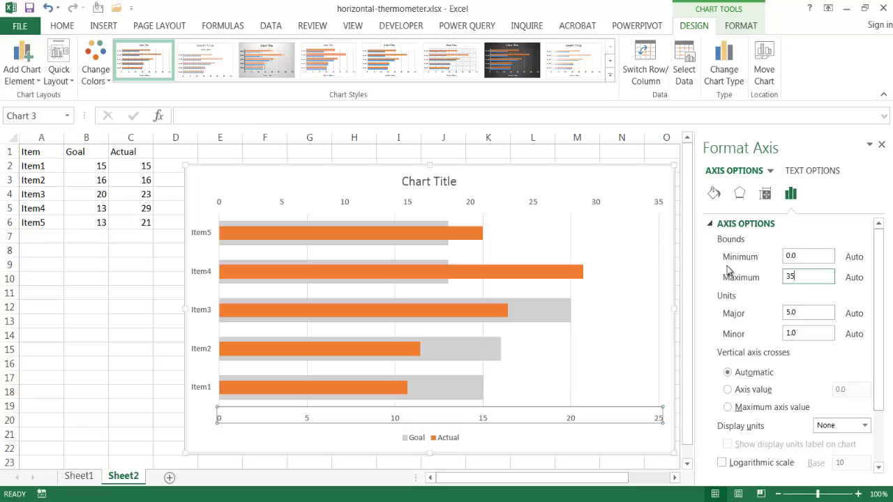
pyautogui.press('Return')
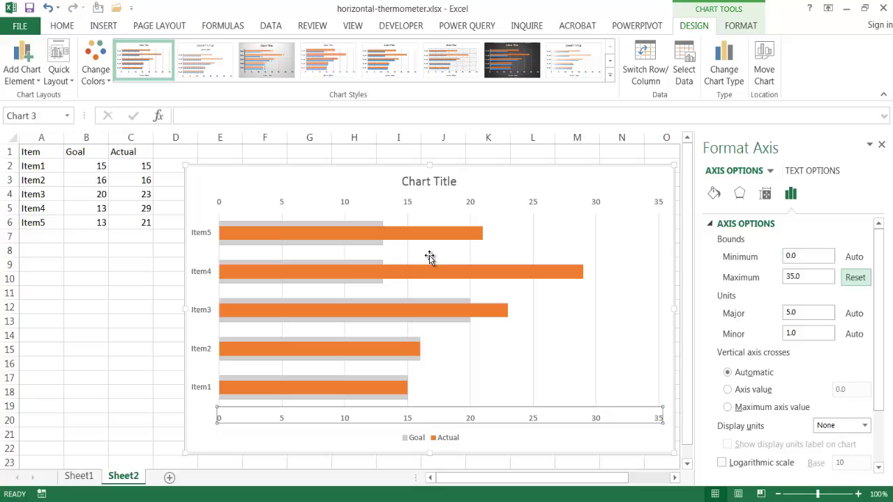
pyautogui.moveTo(395, 243)
# Replace the Chart Title placeholder text with 'Goal vs. Actual'
pyautogui.click(106, 433)
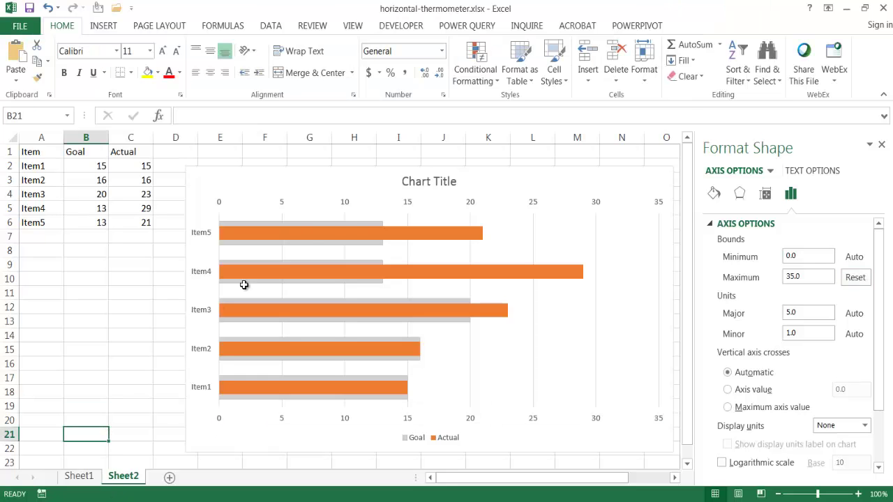
pyautogui.click(420, 181)
pyautogui.tripleClick(419, 182)
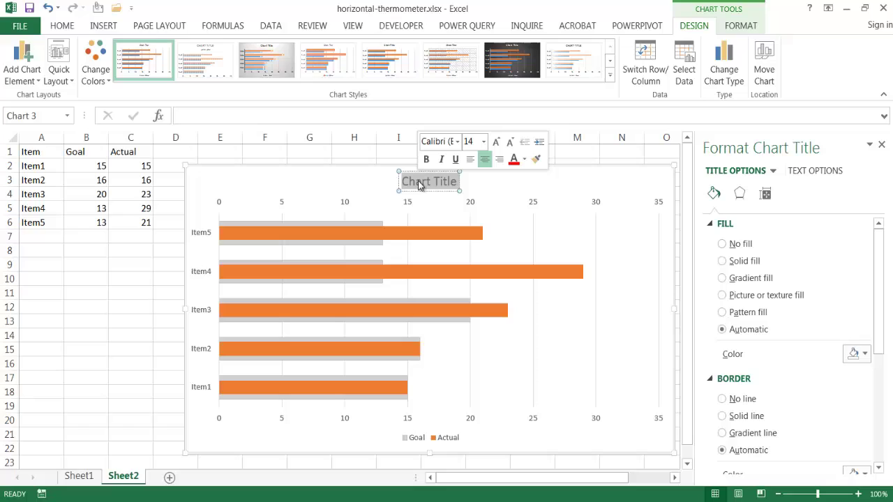
pyautogui.write('G')
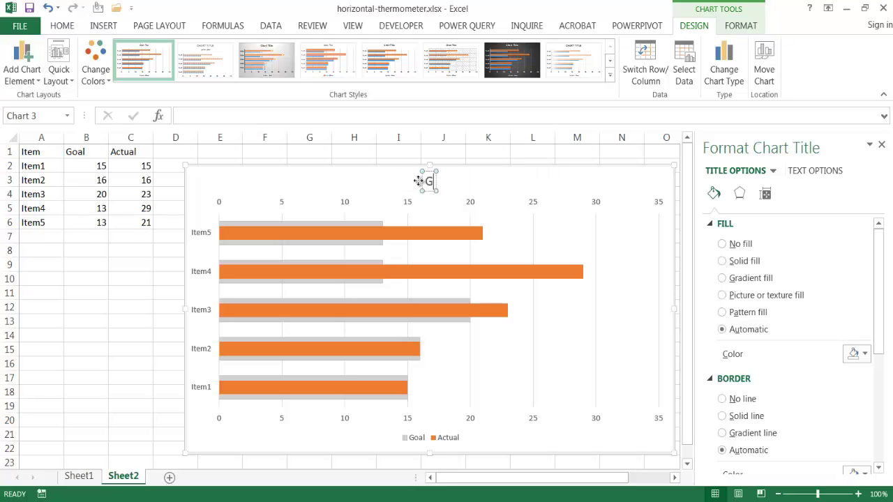
pyautogui.write('oal vs. Actua')
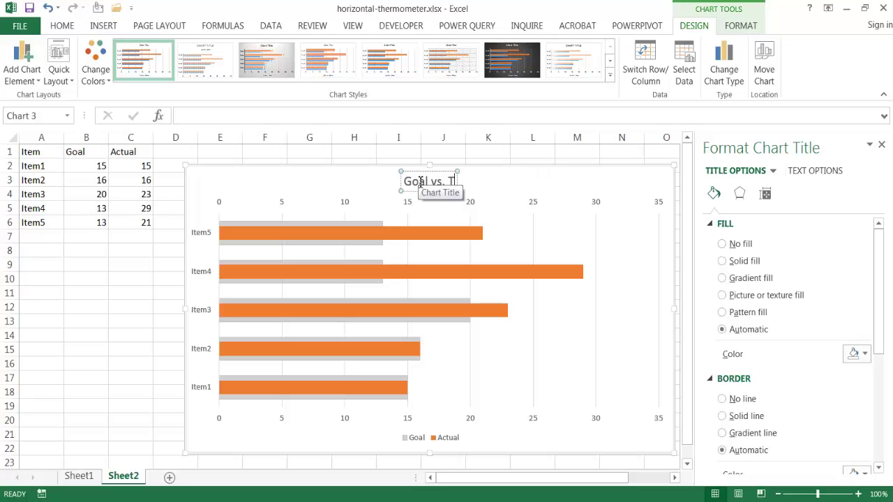
pyautogui.write('l')
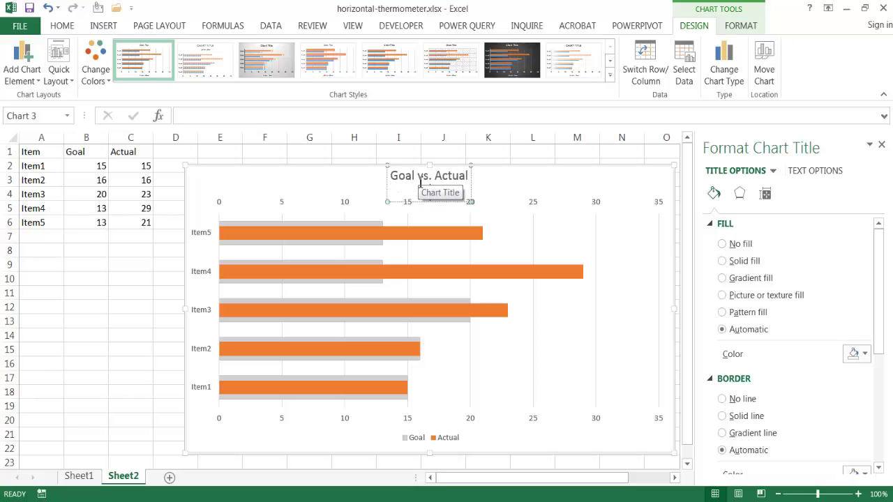
pyautogui.press('Escape')
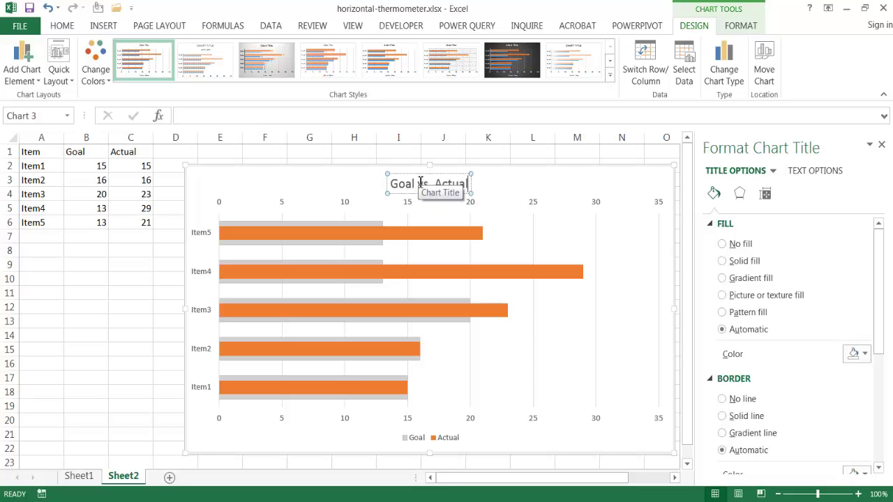
pyautogui.click(86, 294)
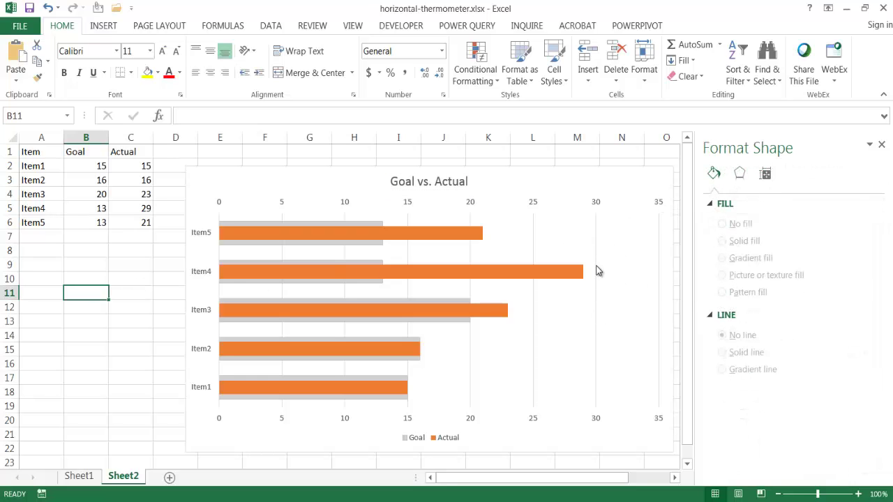
# Delete the top secondary horizontal axis, leaving only the bottom 0–35 scale
pyautogui.click(596, 270)
pyautogui.click(596, 268)
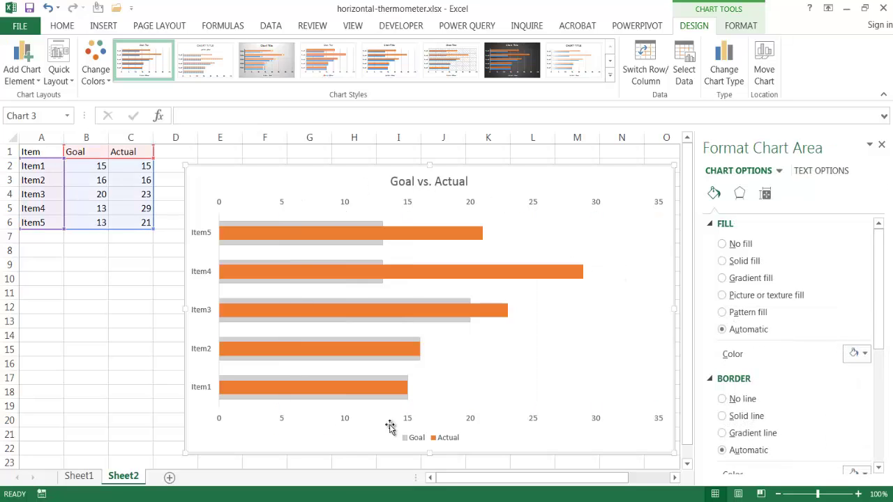
pyautogui.click(342, 205)
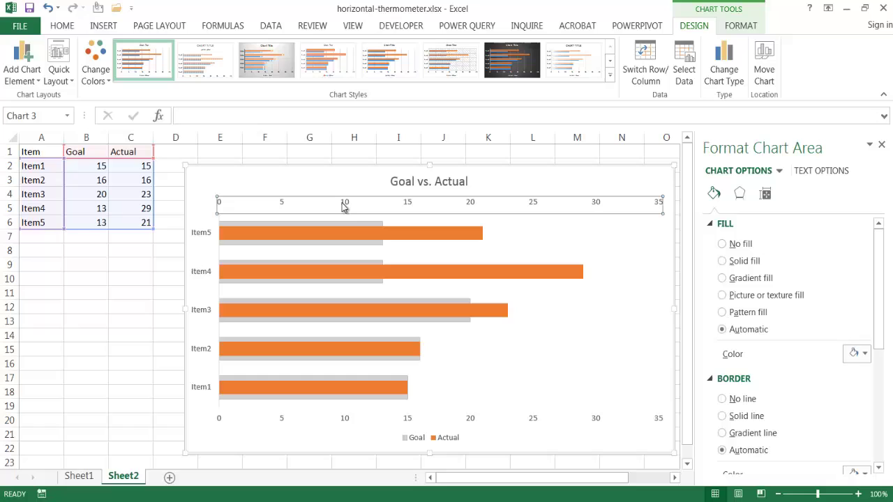
pyautogui.press('Delete')
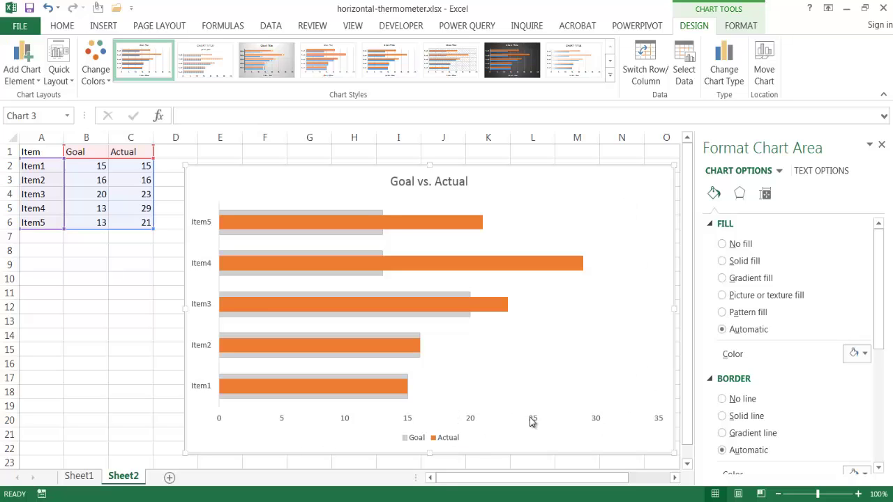
pyautogui.click(123, 289)
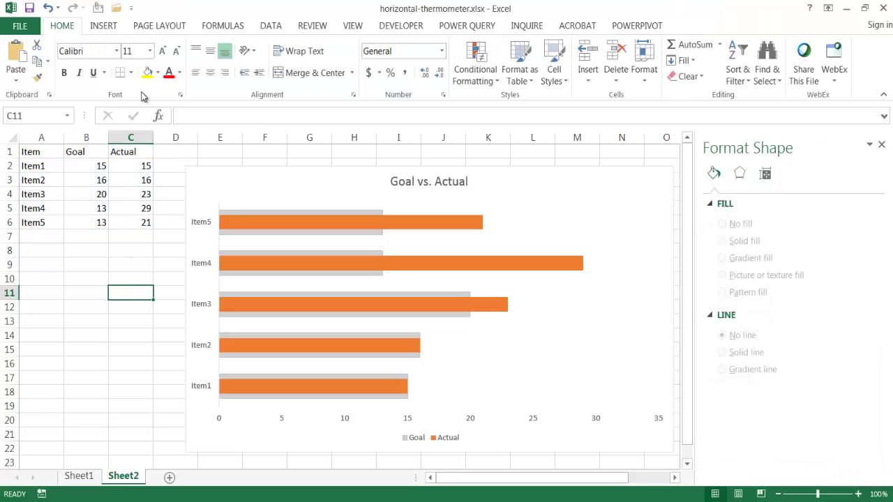
# Uncheck Gridlines on the View tab, then select the data table A1:C6
pyautogui.click(353, 26)
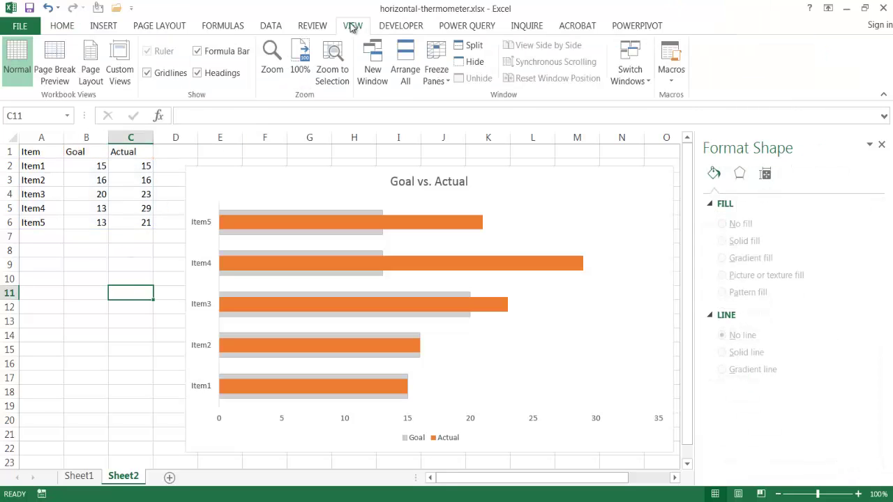
pyautogui.click(147, 73)
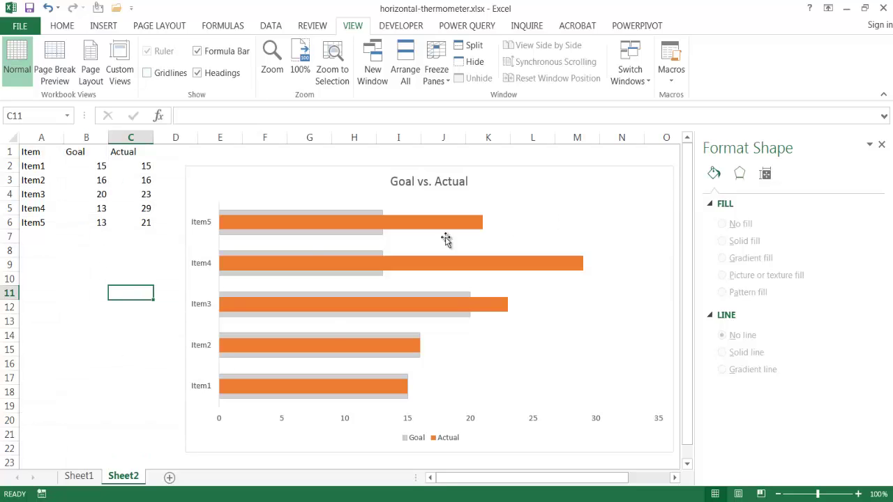
pyautogui.click(76, 362)
pyautogui.press('Down')
pyautogui.press('Down')
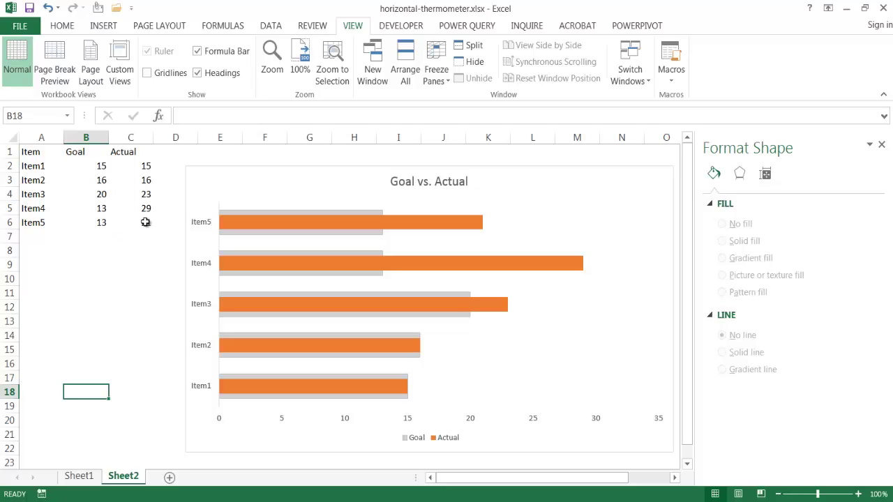
pyautogui.moveTo(149, 223); pyautogui.dragTo(51, 147)
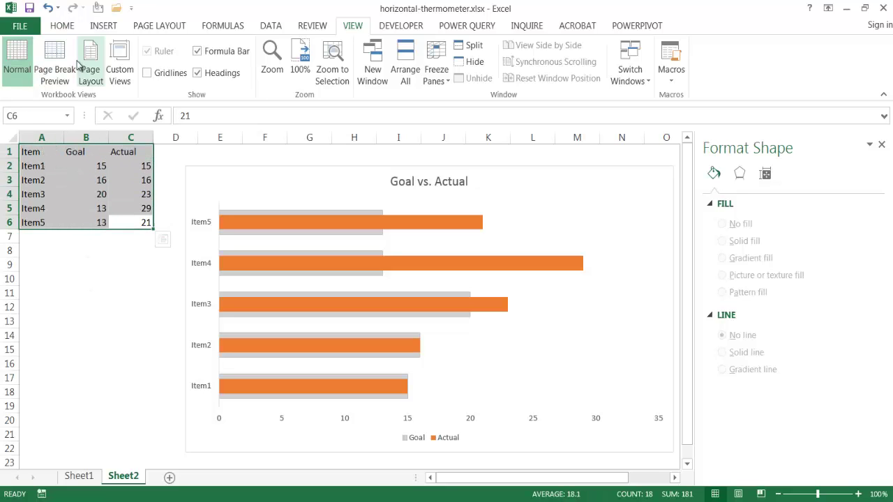
# Apply All Borders to the A1:C6 Item, Goal, Actual table and close the Format Shape pane
pyautogui.click(61, 27)
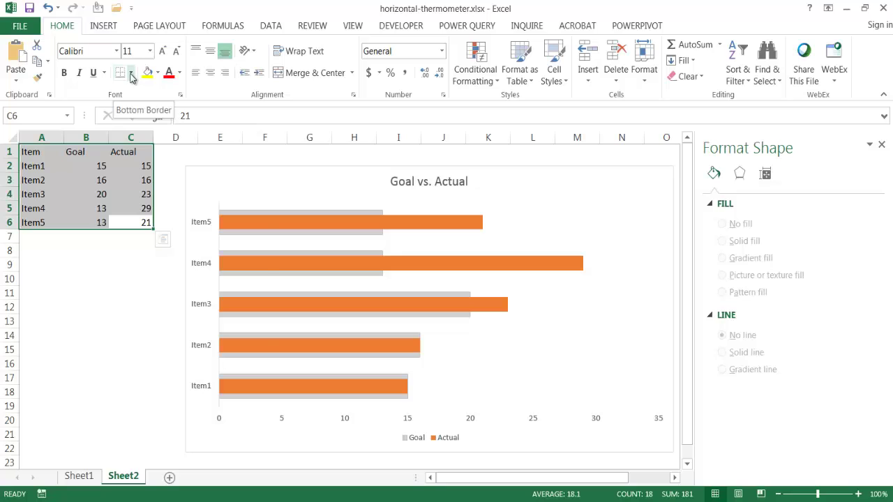
pyautogui.click(131, 74)
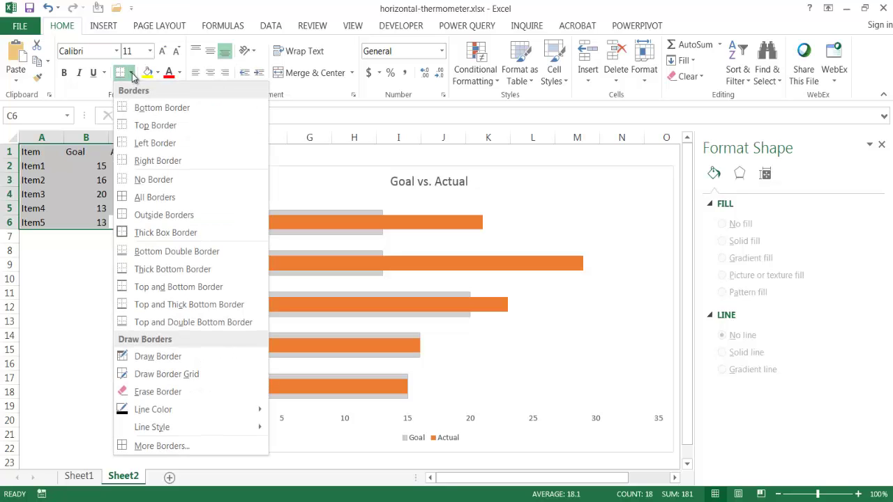
pyautogui.click(153, 197)
pyautogui.click(98, 305)
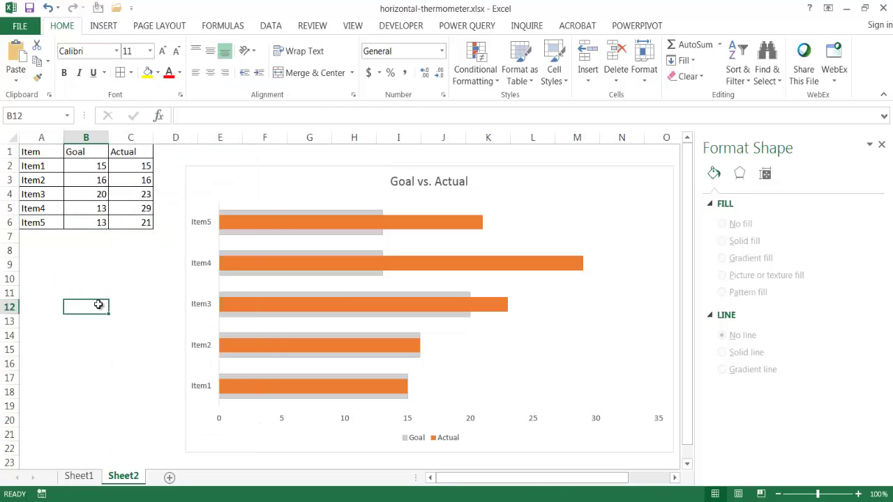
pyautogui.click(881, 144)
pyautogui.click(770, 283)
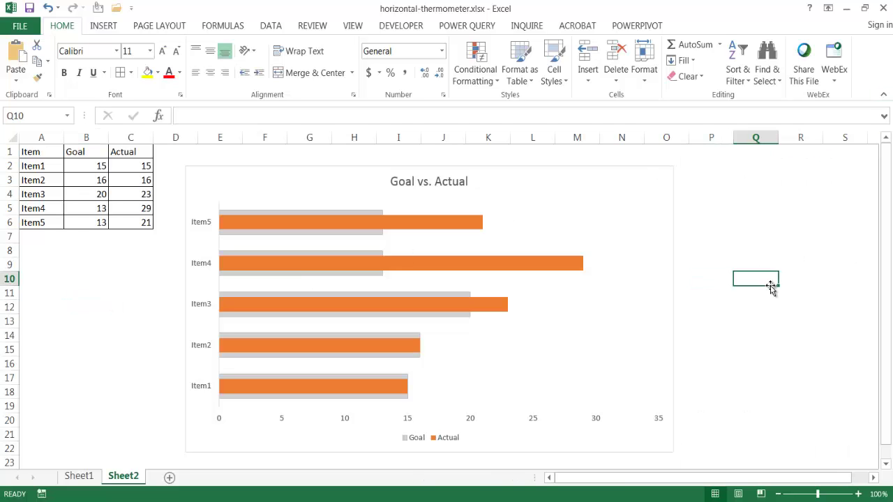